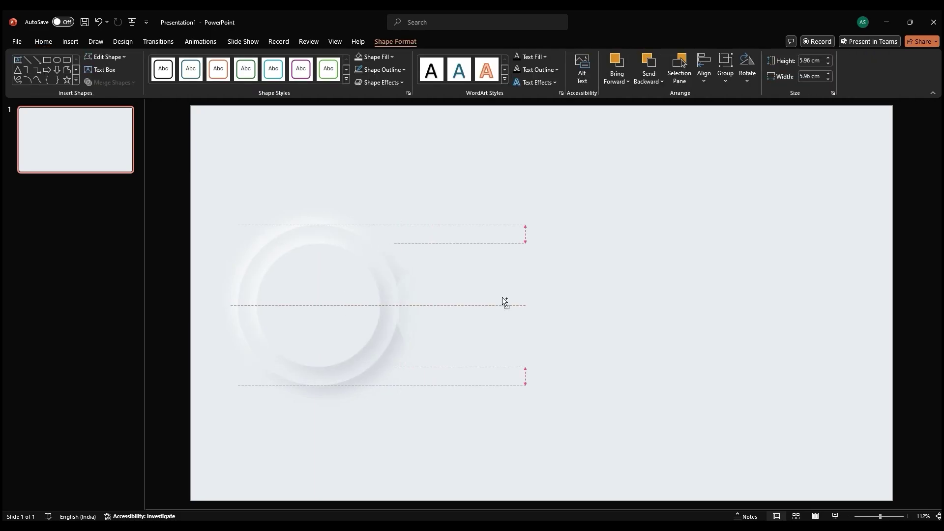
Ungroup the duplicated inner circle beside the button, keeping only the copy with the dark outer shadow
right_click(506, 299)
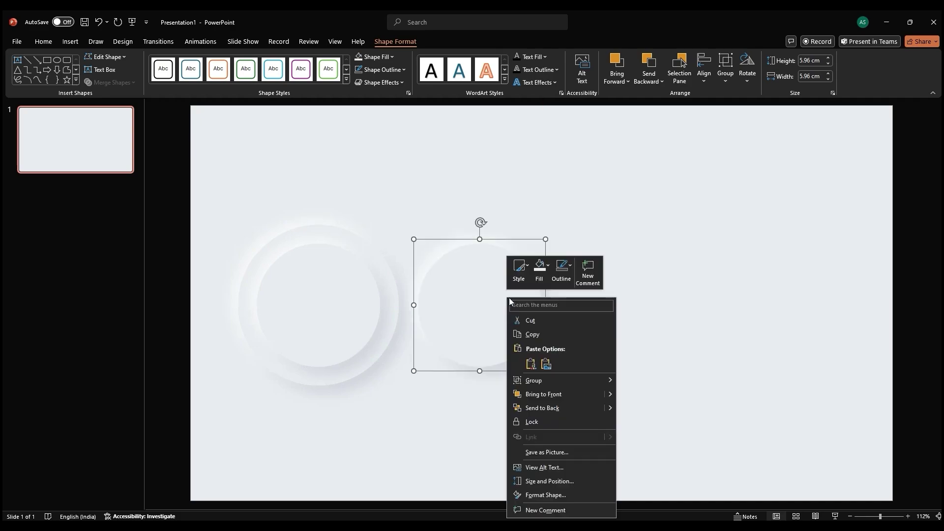
mouse_move(553, 381)
left_click(646, 410)
left_click(477, 273)
left_click_drag(477, 273, 512, 272)
key("ctrl+z")
left_click(491, 305)
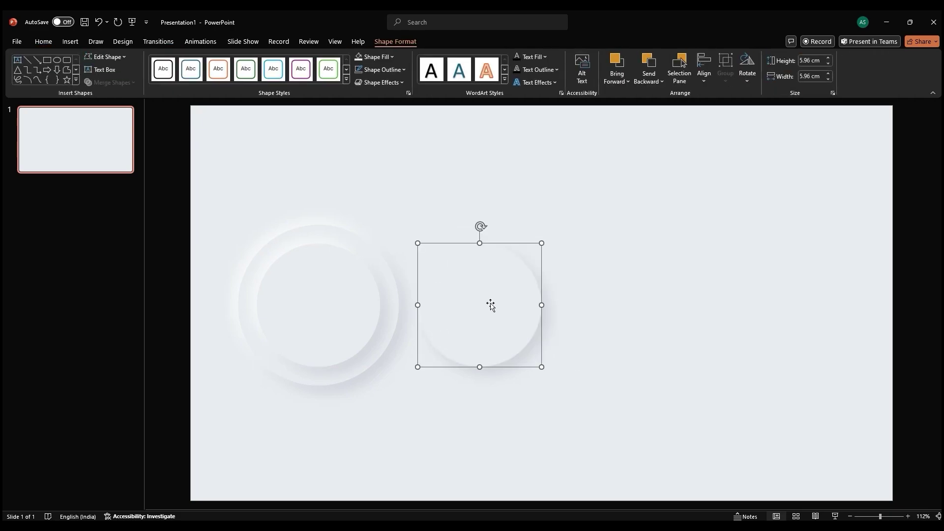
Give the duplicated circle the top-left inner shadow preset
right_click(491, 303)
left_click(539, 493)
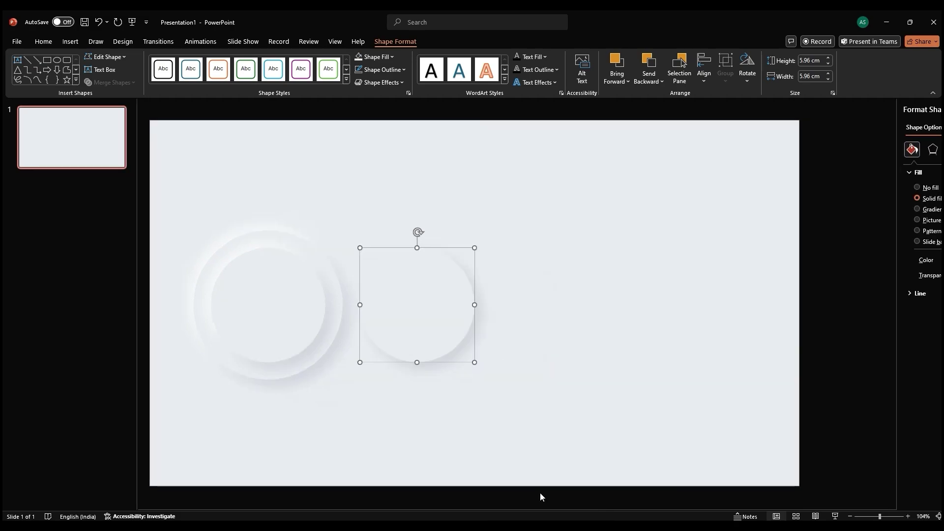
left_click(841, 149)
left_click(880, 172)
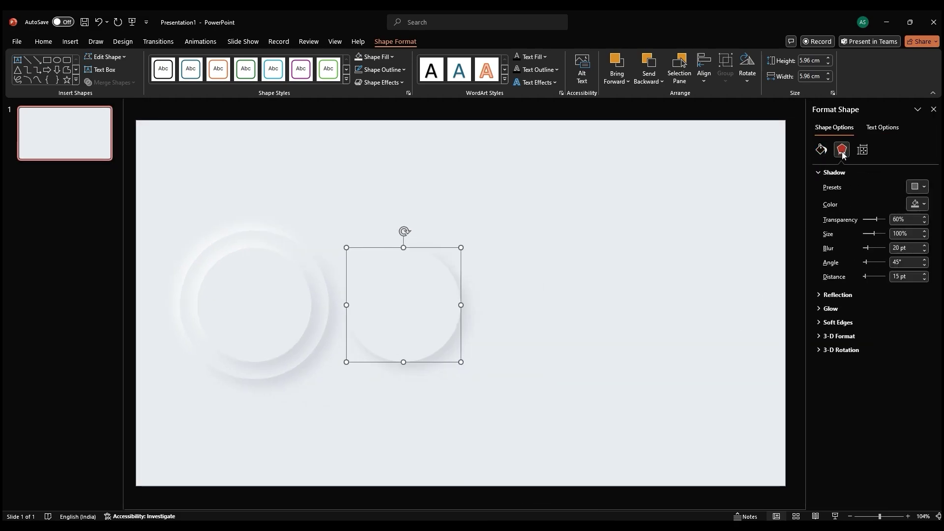
left_click(914, 188)
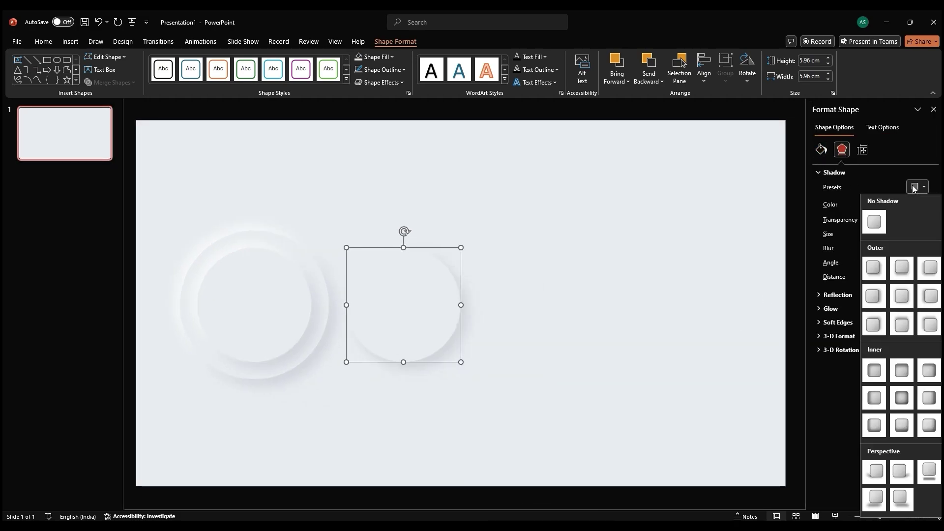
left_click(875, 369)
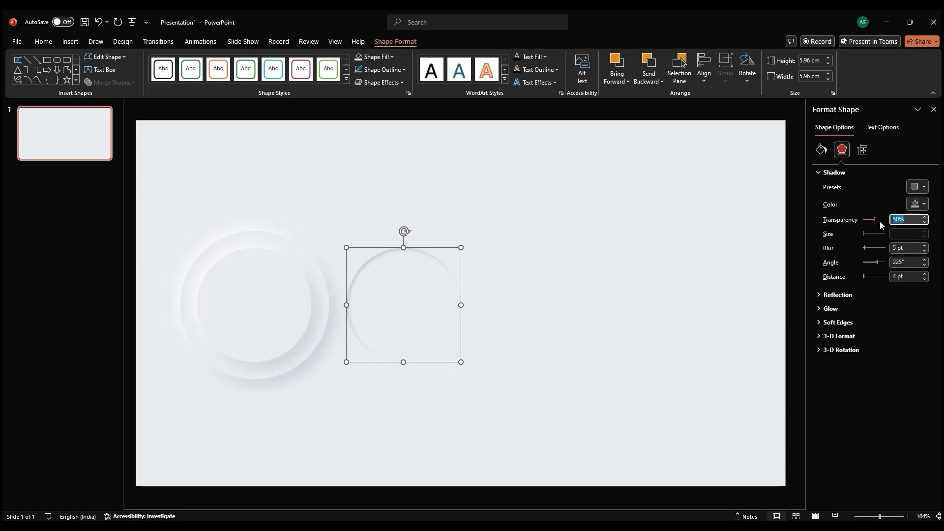
Set the inner shadow to 40% transparency, 15 pt blur and 10 pt distance
type("40")
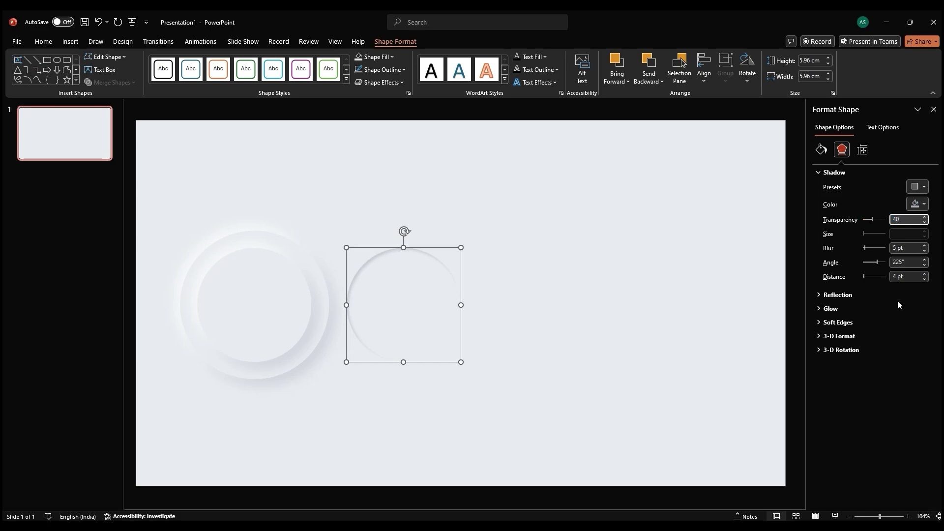
left_click(892, 249)
type("15")
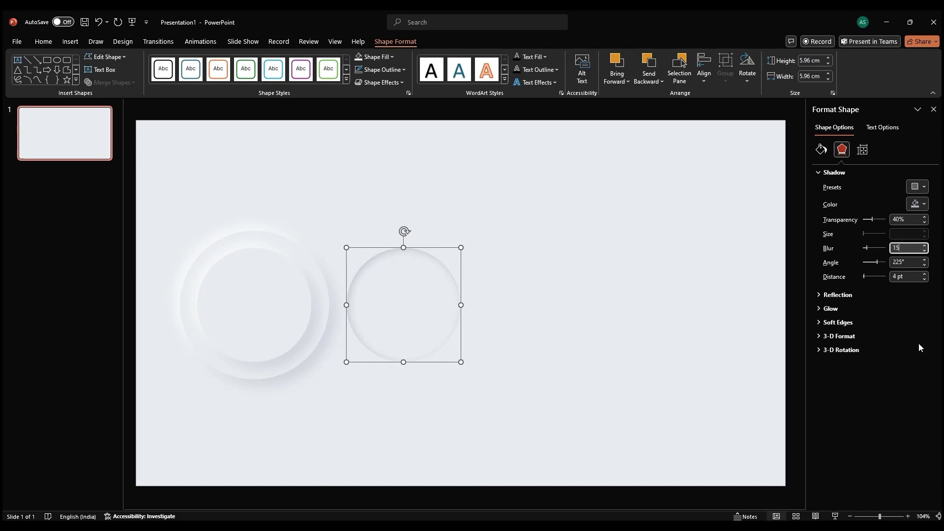
key("Tab")
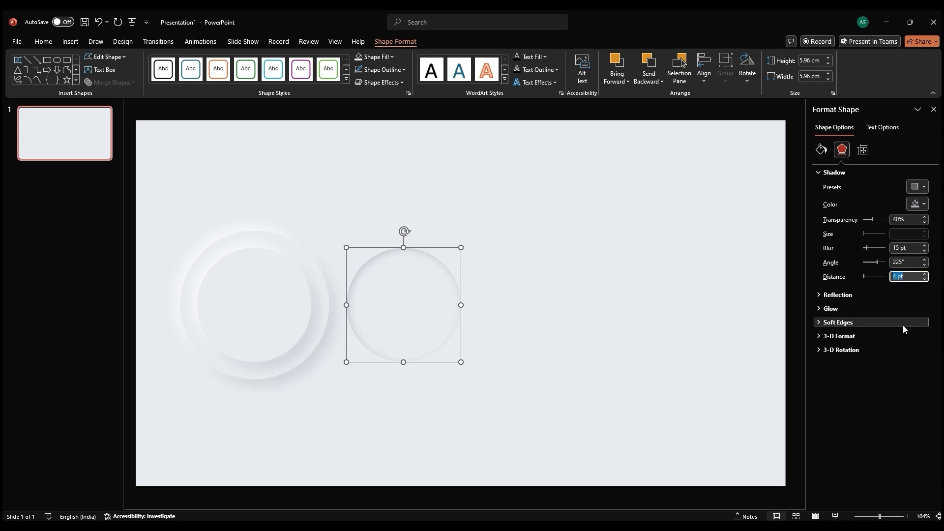
type("10")
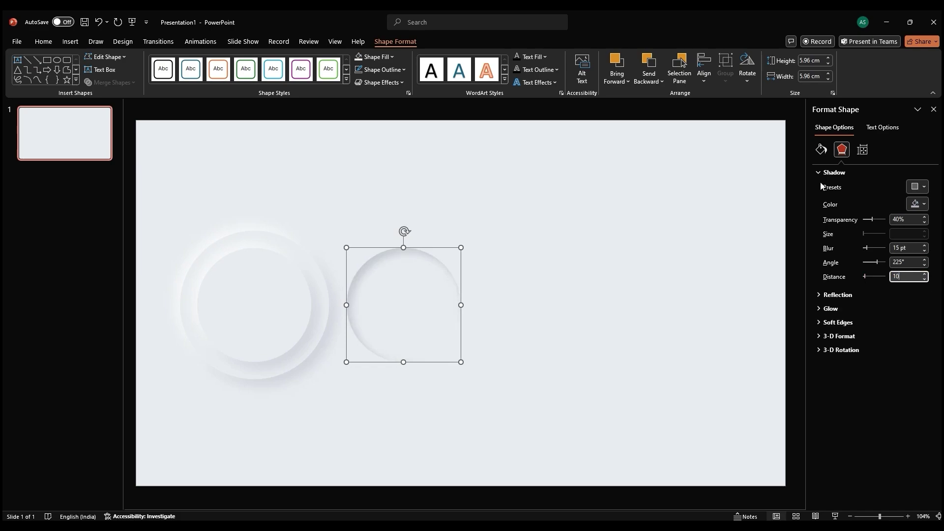
Change the duplicated circle to a gradient fill and remove the gradient's middle stops
left_click(821, 149)
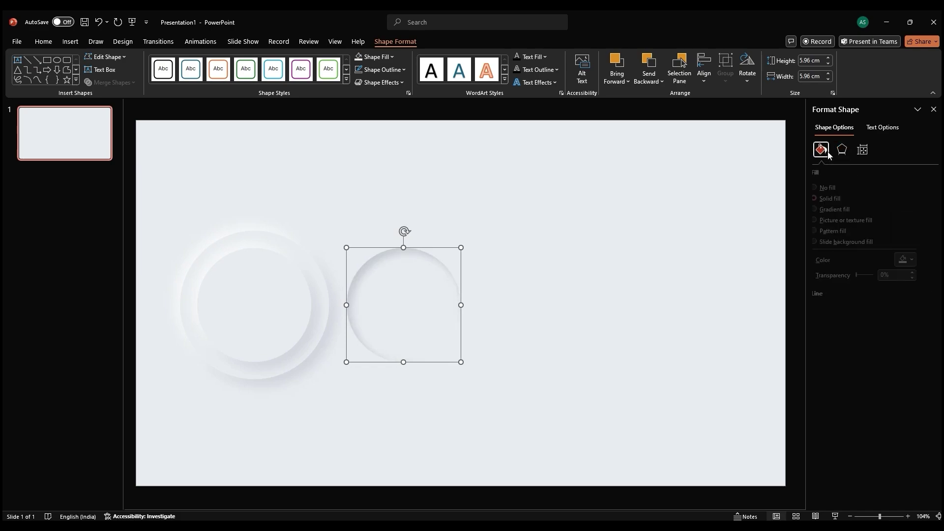
left_click(843, 210)
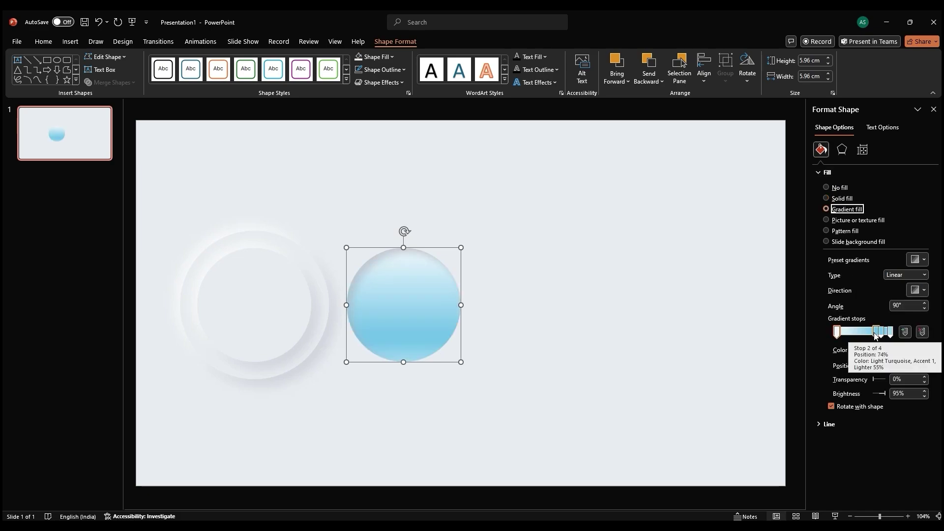
left_click_drag(874, 336, 882, 343)
Colour the gradient's end stop with the recently used light tone and its first stop white
left_click(891, 335)
left_click(924, 352)
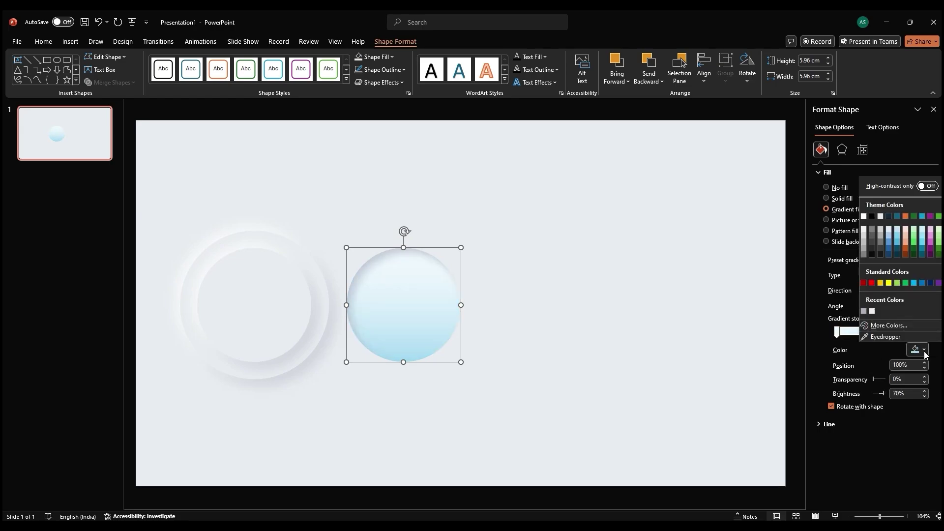
left_click(872, 312)
left_click(837, 332)
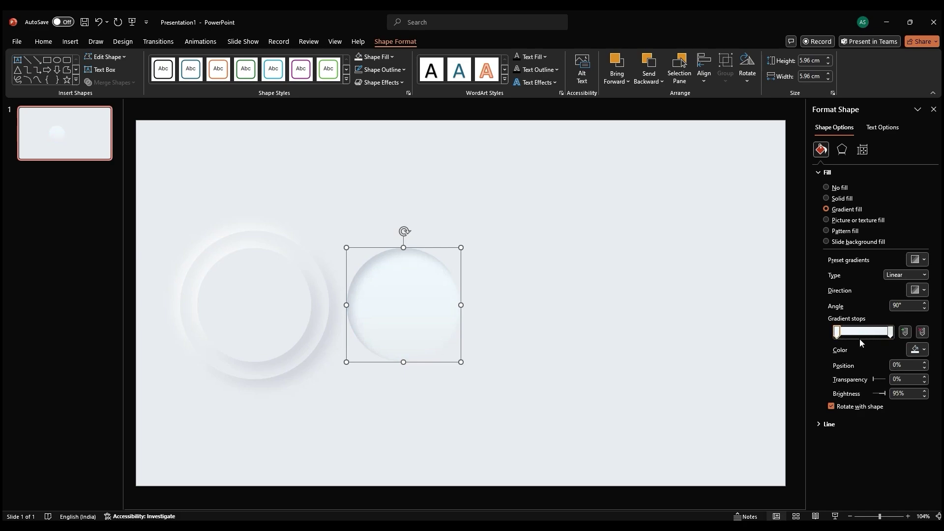
left_click(923, 349)
left_click(864, 219)
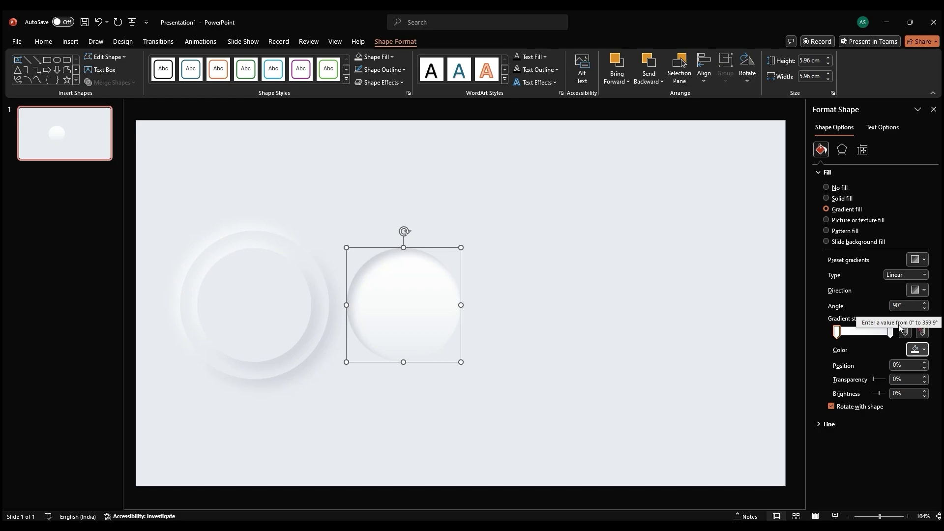
Apply the diagonal linear direction from the top-left corner and raise the gradient angle to 170°
left_click(922, 290)
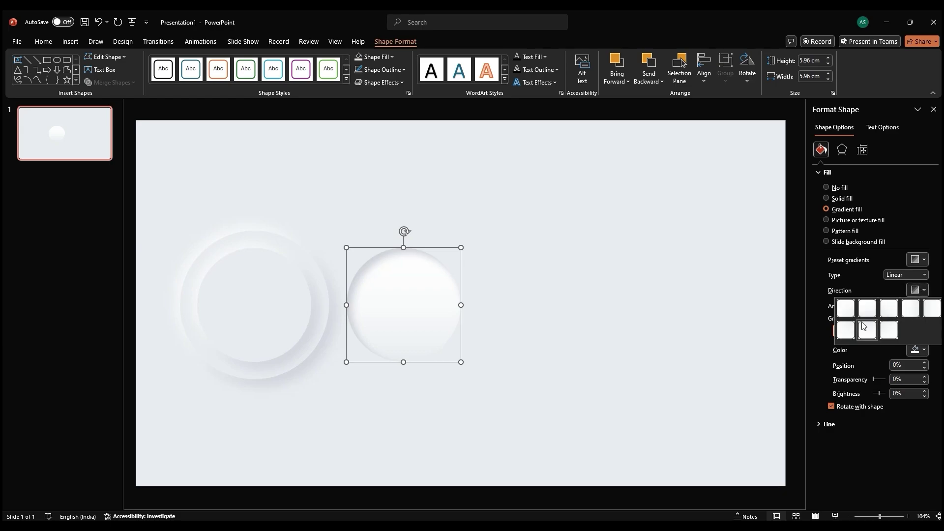
left_click(848, 312)
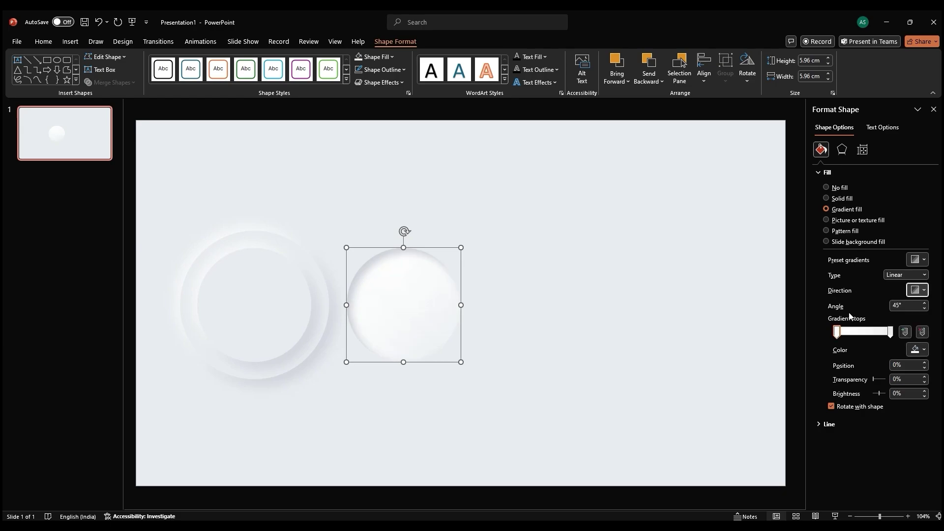
left_click(925, 304)
left_click(925, 303)
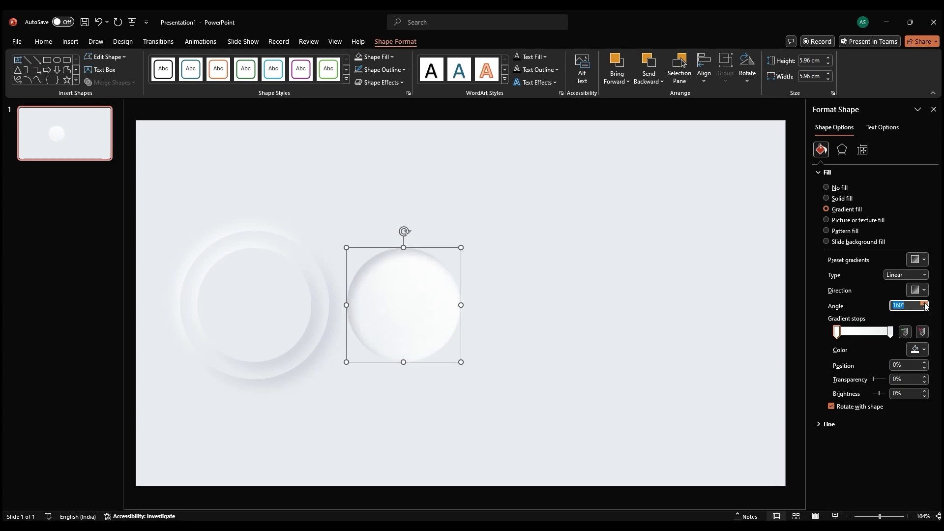
Add a gradient stop at 36% in a recently used colour, pull the end stop inward and set the angle to 240°
left_click(854, 331)
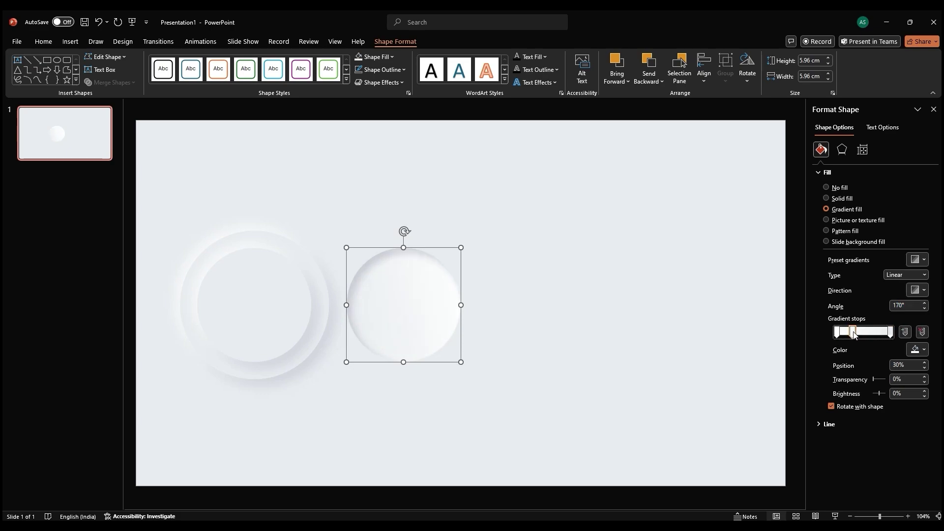
left_click(870, 334)
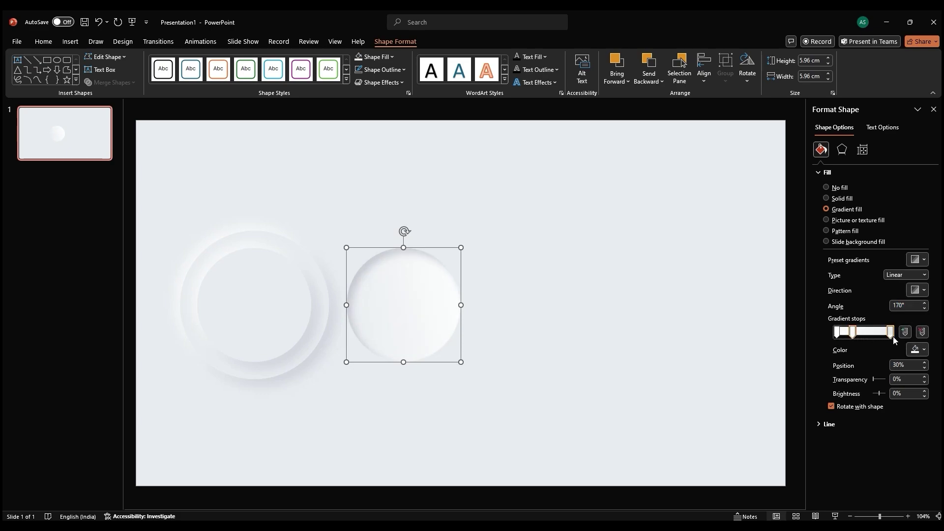
left_click(924, 303)
mouse_move(852, 333)
left_mouse_down()
mouse_move(862, 334)
mouse_move(855, 333)
left_mouse_up()
left_click(848, 334)
left_click(917, 350)
left_click(864, 311)
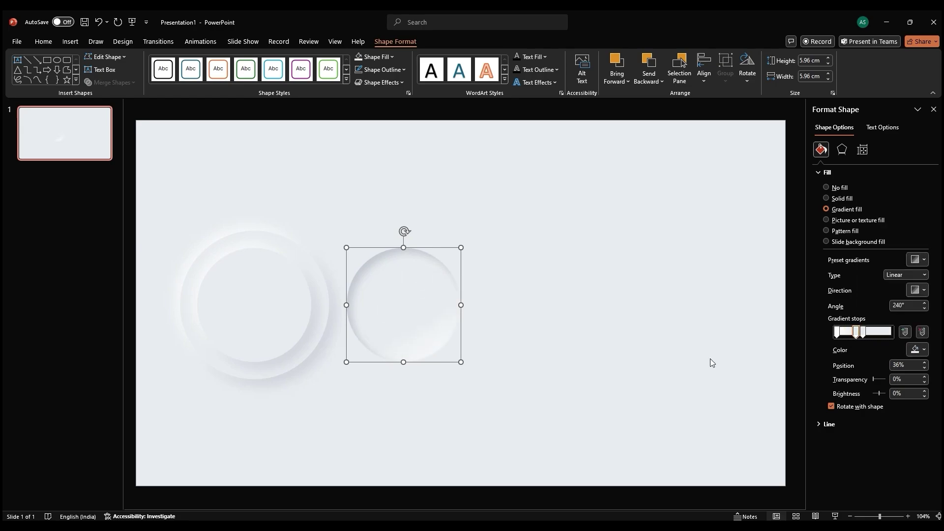
Centre the inset gradient circle horizontally on the button with Align Center
left_click(707, 359)
left_click(407, 323)
left_click(238, 305, "shift")
left_click(704, 69)
left_click(727, 107)
left_click(200, 326)
left_click(236, 322)
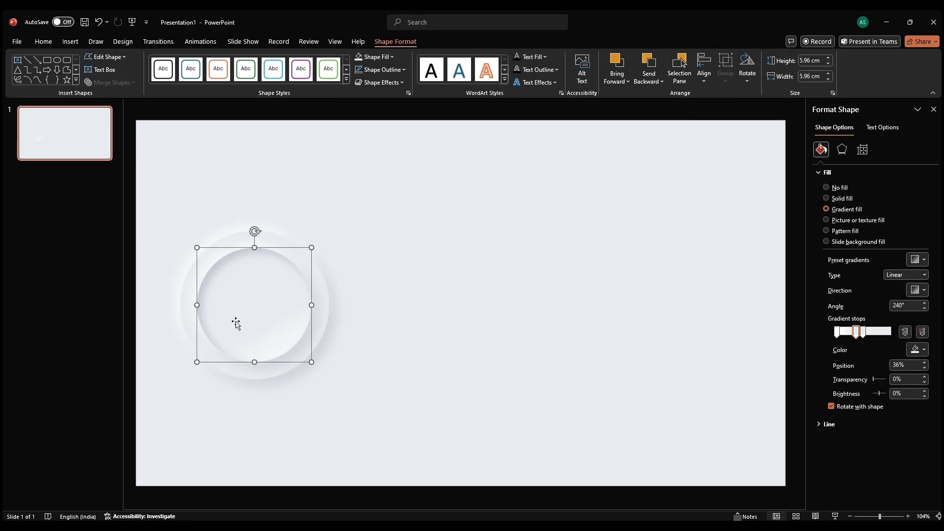
Send the inset circle and the outer ring to the back, behind the raised inner circle
left_click(266, 240, "shift")
right_click(265, 239)
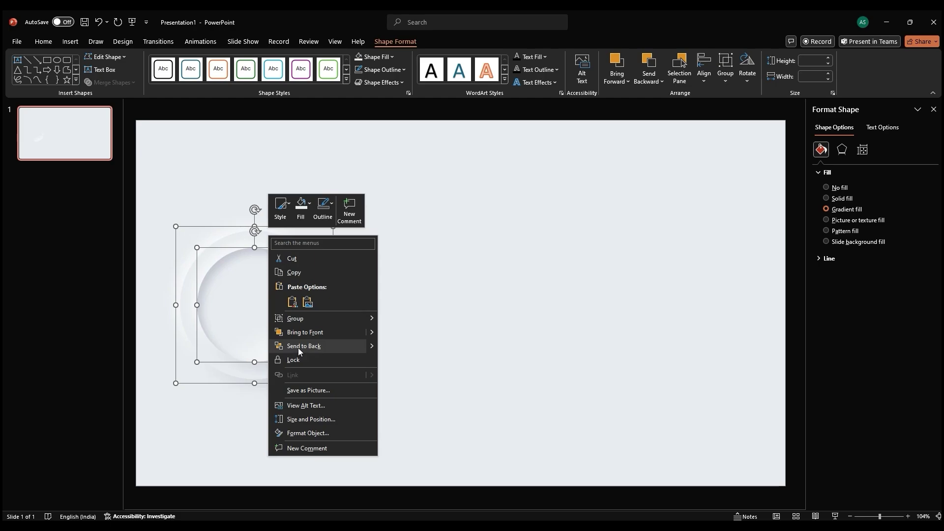
left_click(419, 348)
left_click(418, 349)
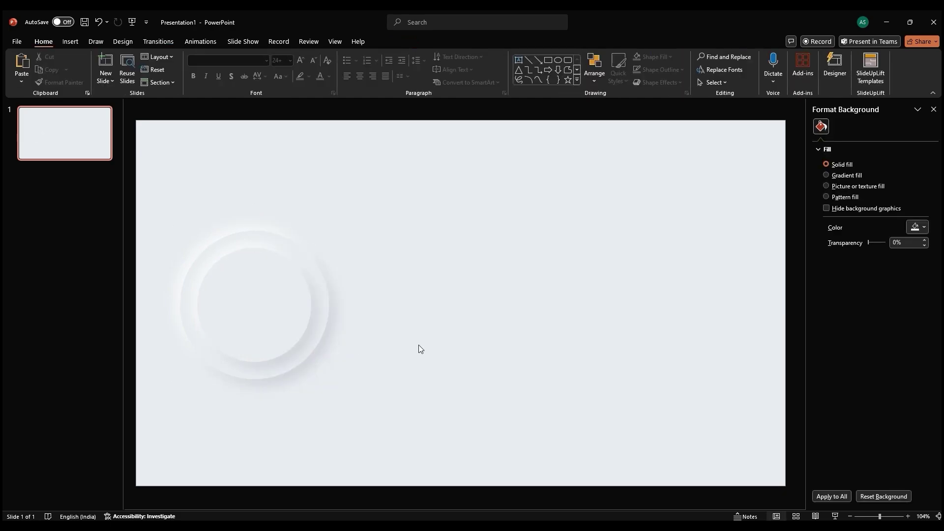
Add a text box reading "CLICK HERE" inside the raised inner circle
left_click(72, 42)
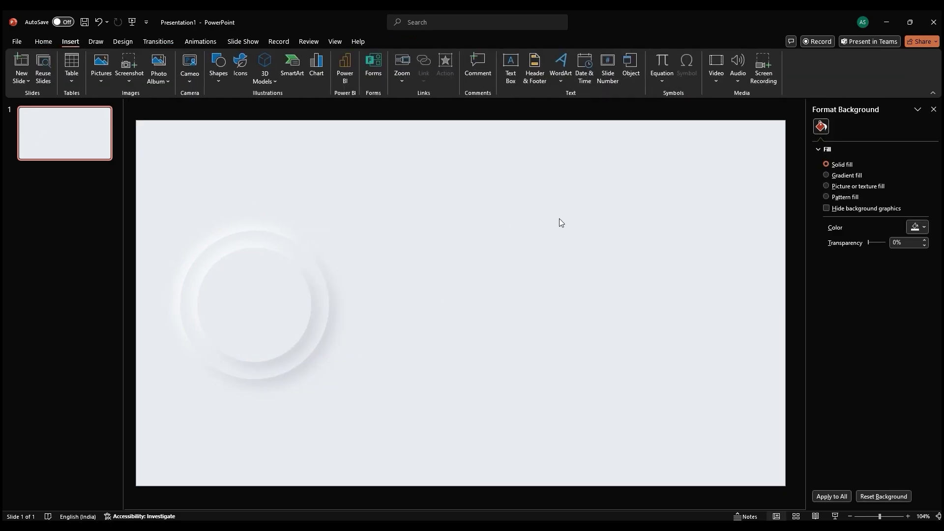
left_click(511, 69)
left_click_drag(211, 283, 297, 332)
type("CLICK HERE")
Format the button text in bold Poppins and centre it
key("ctrl+a")
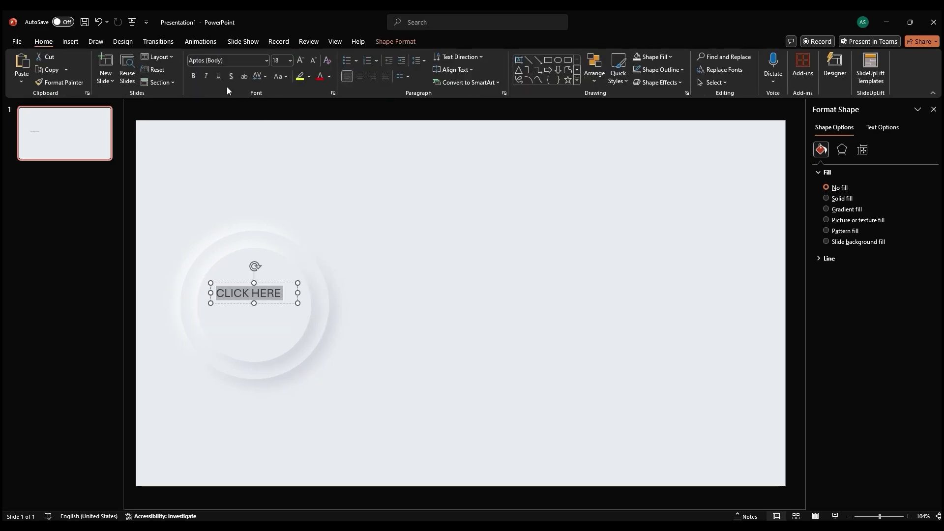
type("Poppins")
key("Return")
left_click(193, 76)
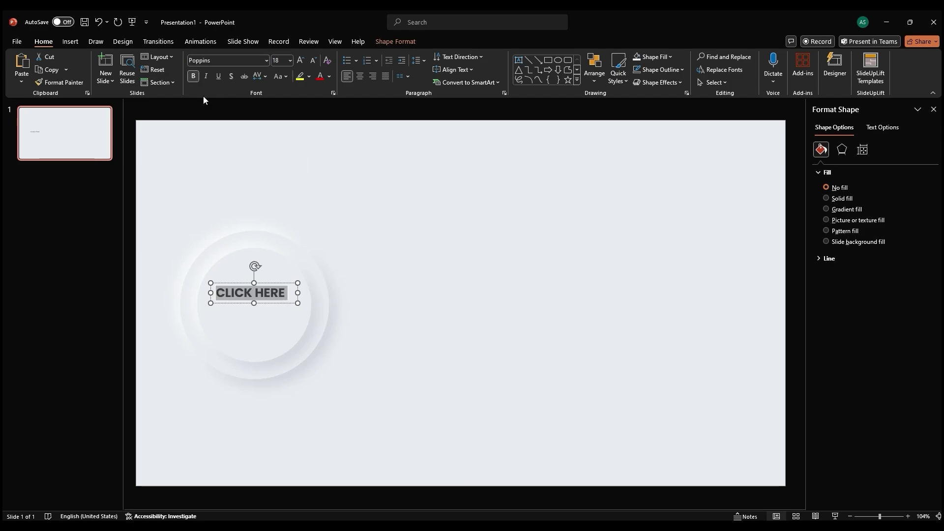
left_click(360, 77)
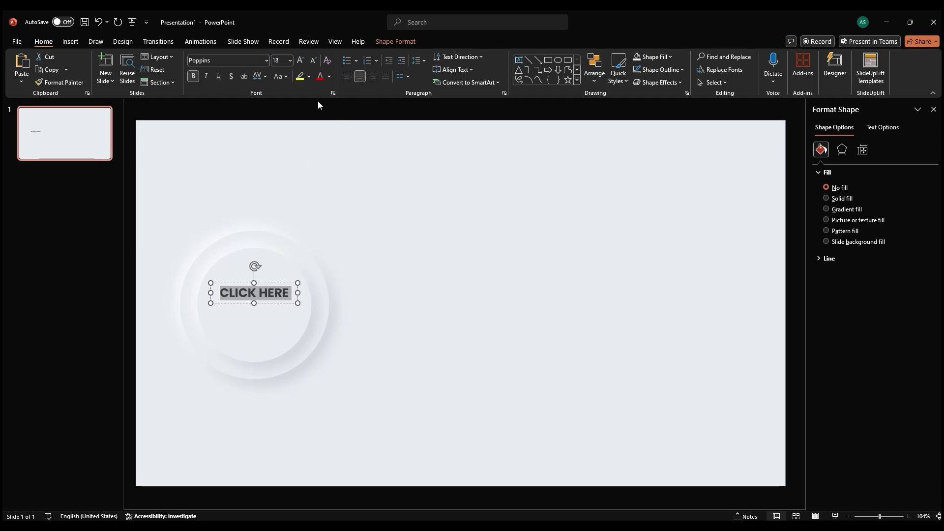
Colour the "CLICK HERE" text dark grey and enlarge it to 28 pt
left_click(328, 77)
left_click(326, 142)
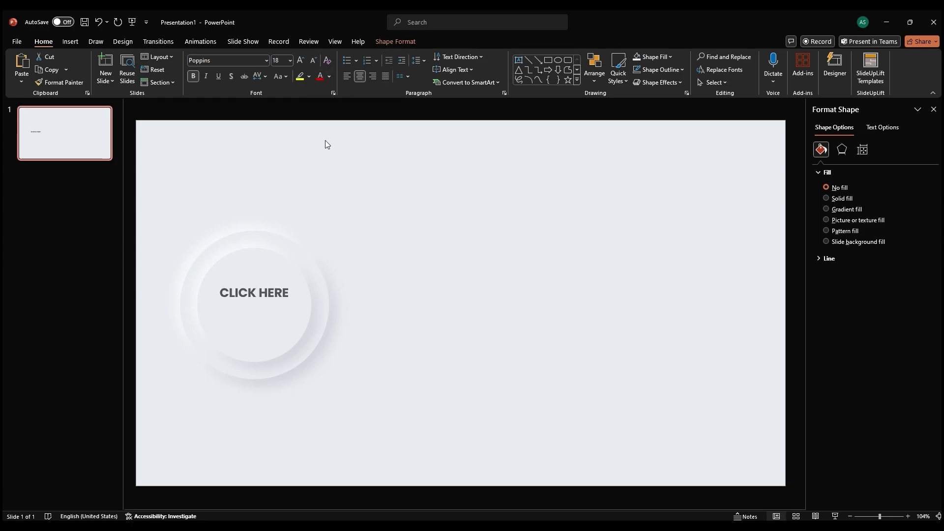
left_click(300, 60)
left_click(300, 60)
left_click(300, 60)
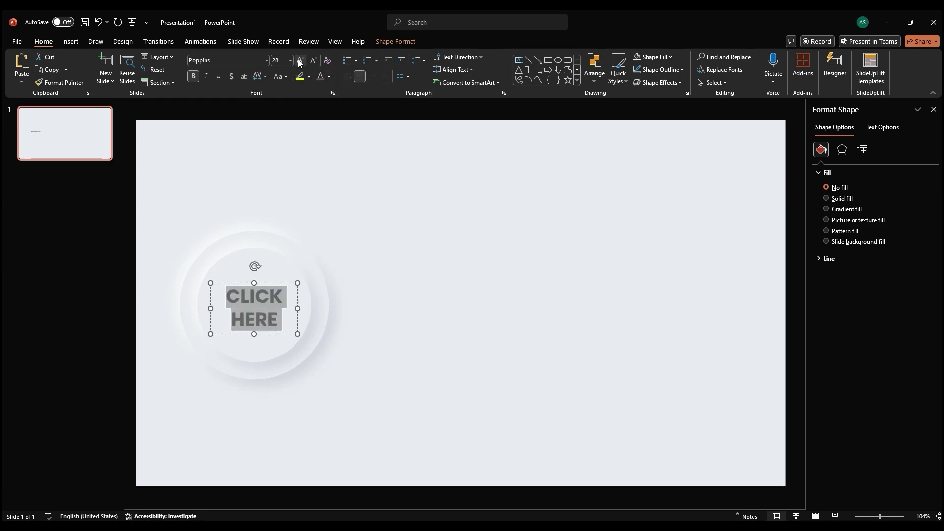
Move the "CLICK HERE" text box up slightly and align it to the centre of the inner circle
left_click_drag(272, 286, 273, 280)
key("ctrl+a")
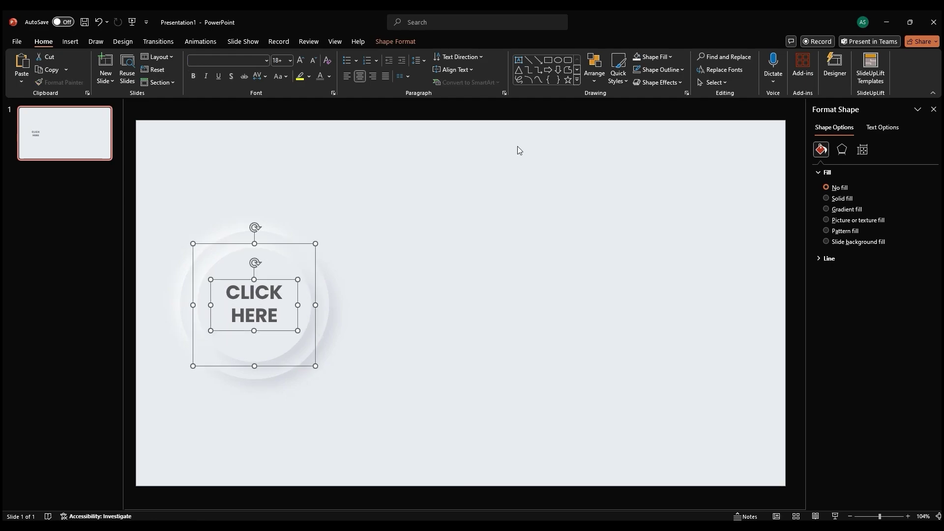
left_click(597, 79)
mouse_move(613, 239)
left_click(668, 251)
left_click(597, 286)
left_click(283, 268)
left_click(403, 323)
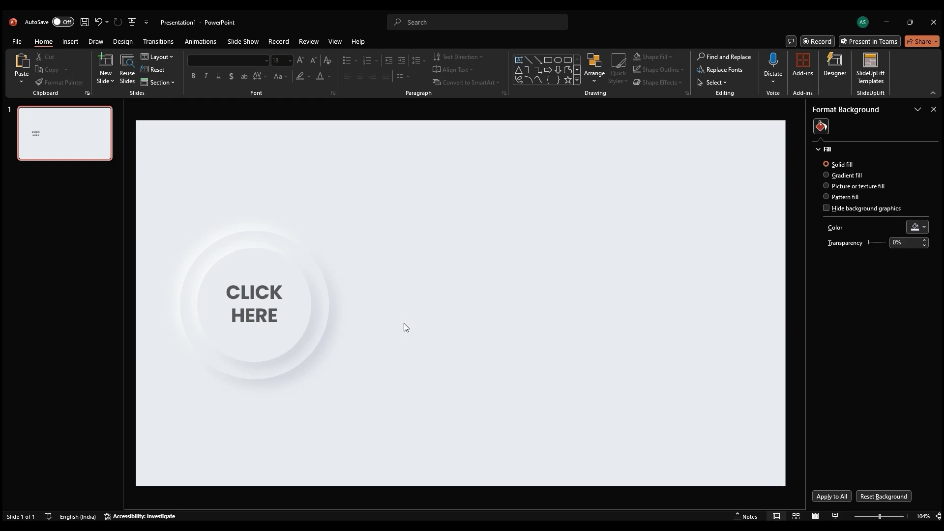
Copy the "CLICK HERE" text box to the right of the button and replace its text with "Business Growth Drivers"
left_click(269, 322)
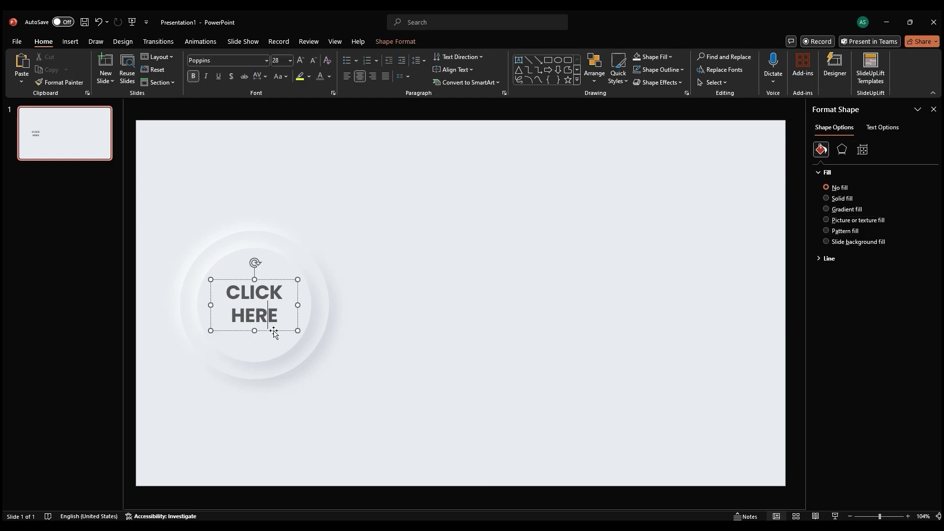
left_click_drag(273, 332, 416, 332)
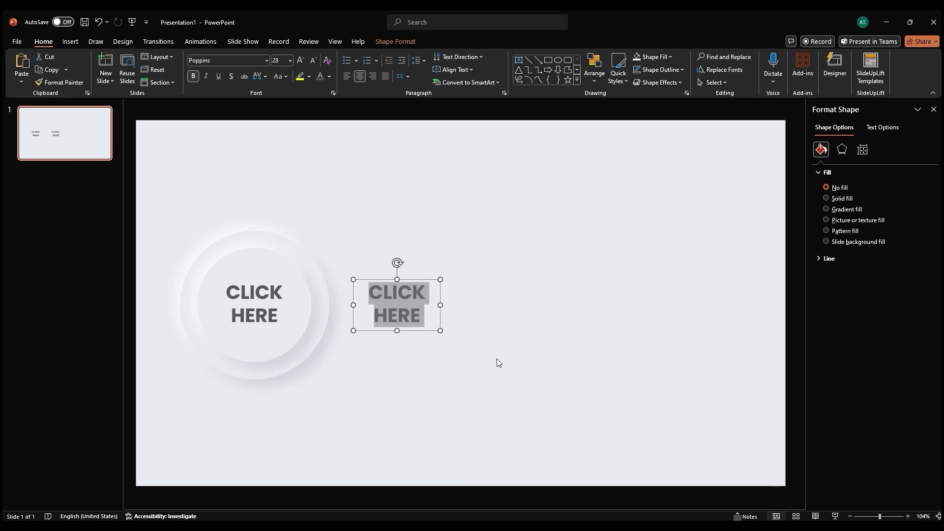
right_click(412, 304)
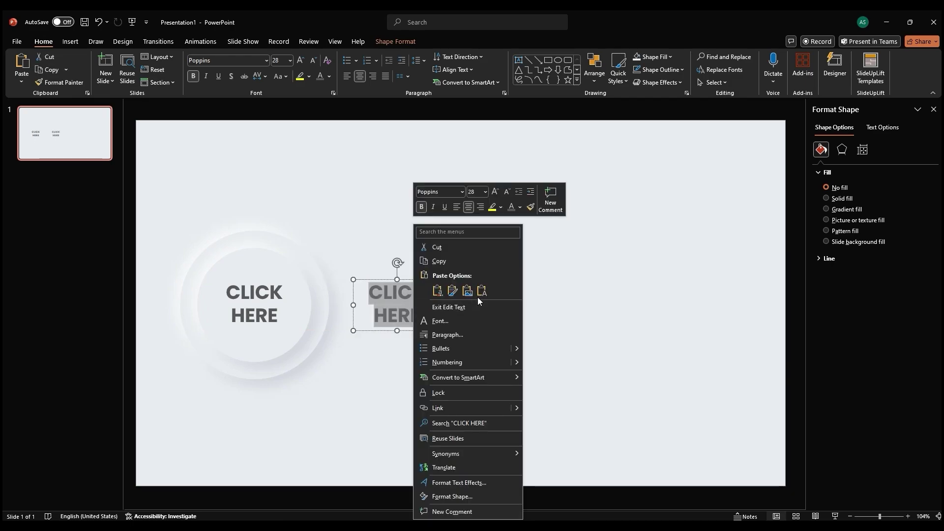
key("Escape")
type("Business Growth Drivers")
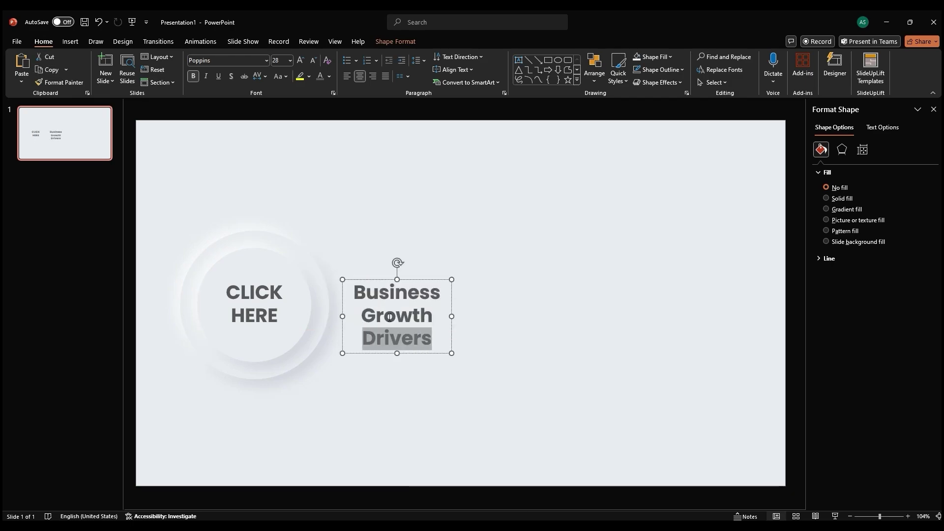
Group the raised inner circle with its "CLICK HERE" text
left_click(289, 272)
left_click(284, 270, "shift")
right_click(284, 270)
mouse_move(302, 350)
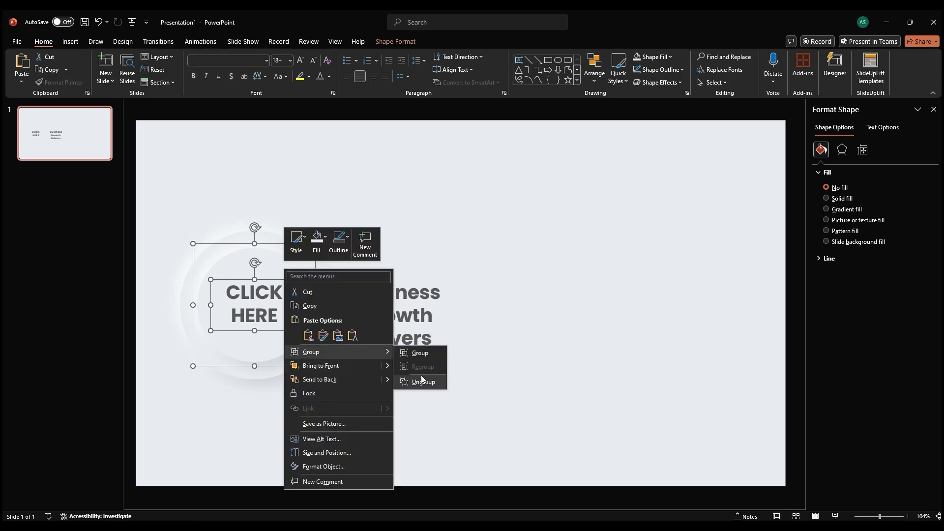
left_click(422, 352)
Move the "CLICK HERE" group below the button and place the "Business Growth Drivers" label over the inset circle
left_click_drag(279, 265, 280, 333)
left_click_drag(425, 343, 282, 343)
left_click_drag(301, 377, 301, 431)
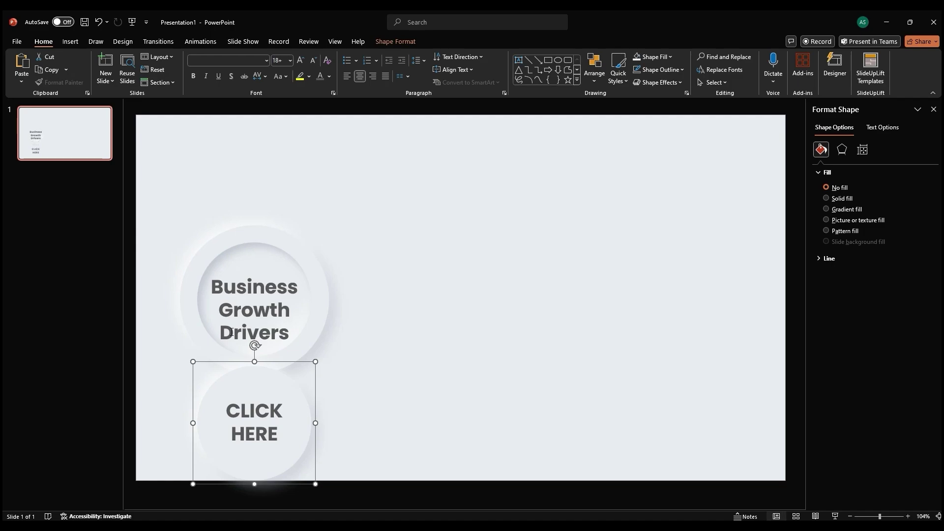
Make "Drivers" regular weight at 18 pt, nudge the label up slightly, and colour the whole label dark blue
double_click(260, 333)
left_click(193, 77)
left_click(313, 60)
left_click(313, 61)
left_click(313, 60)
left_click_drag(265, 274, 265, 271)
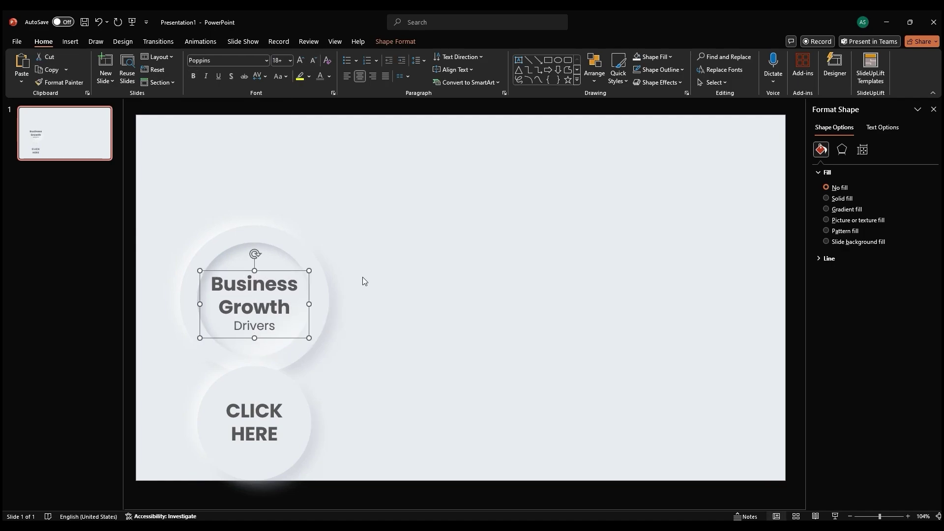
left_click(329, 76)
left_click(384, 190)
Align the "CLICK HERE" group to the middle of the slide and bring it in front of the dark blue label
left_click(297, 397)
left_click(594, 73)
mouse_move(601, 238)
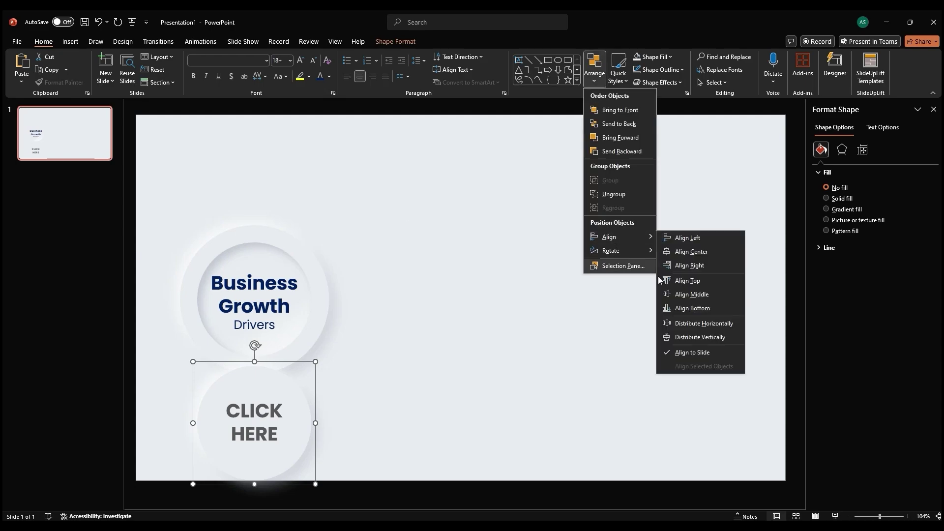
left_click(674, 296)
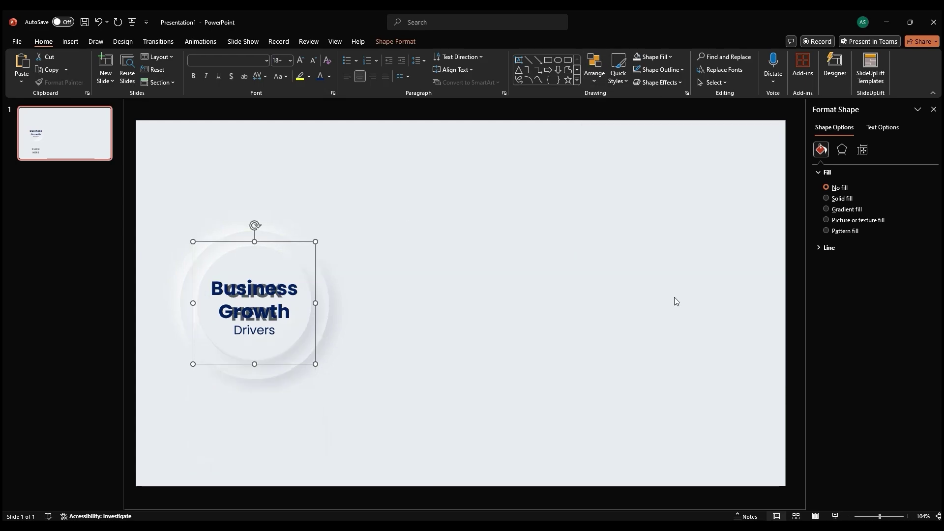
right_click(252, 263)
left_click(315, 363)
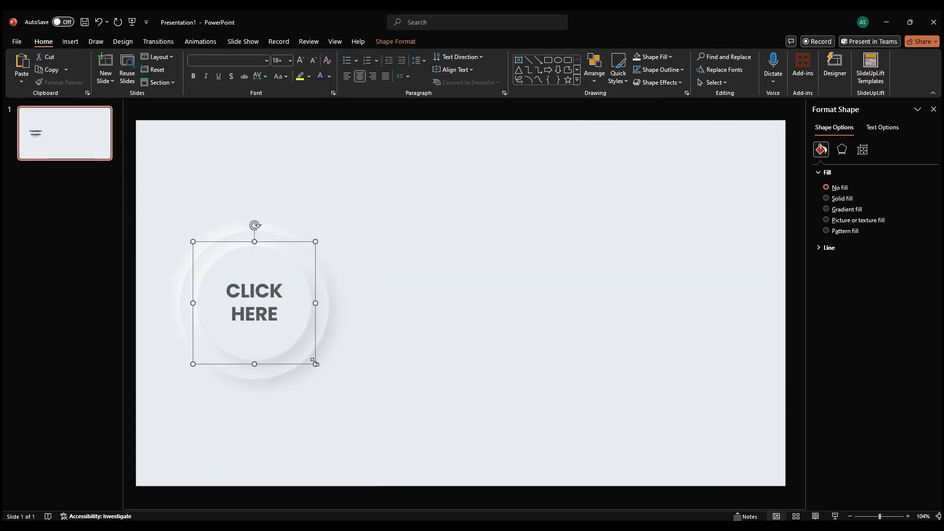
Align all the stacked button parts with each other by centre and middle
left_click(471, 359)
left_click_drag(441, 196, 139, 407)
left_click(596, 81)
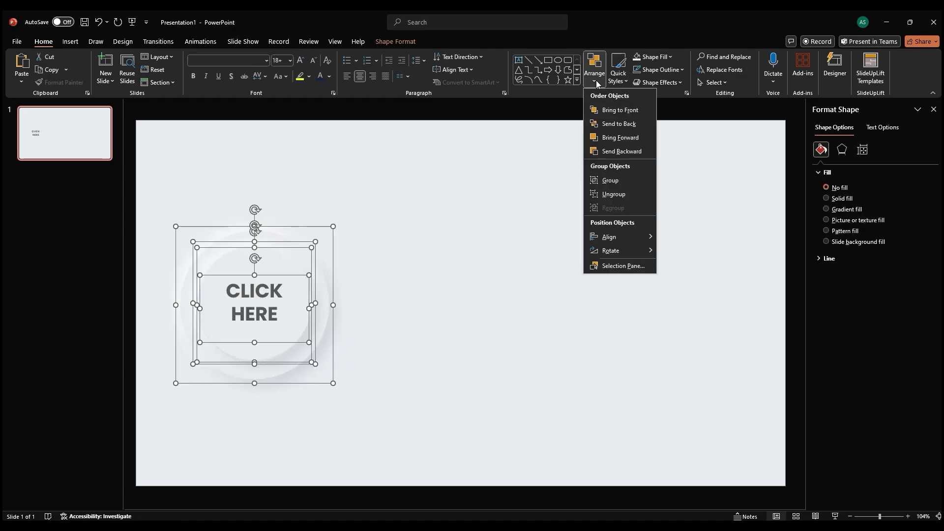
mouse_move(609, 236)
left_click(674, 254)
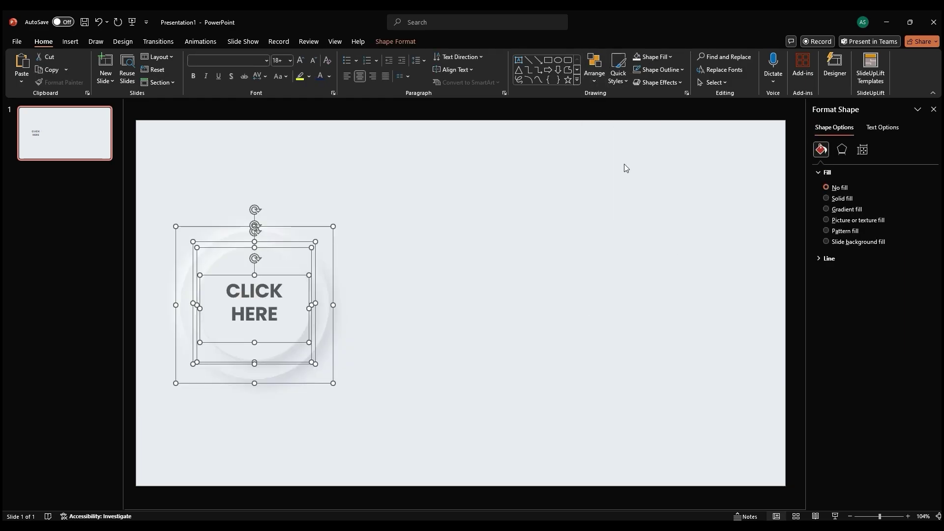
left_click(593, 82)
left_click(679, 295)
left_click(566, 340)
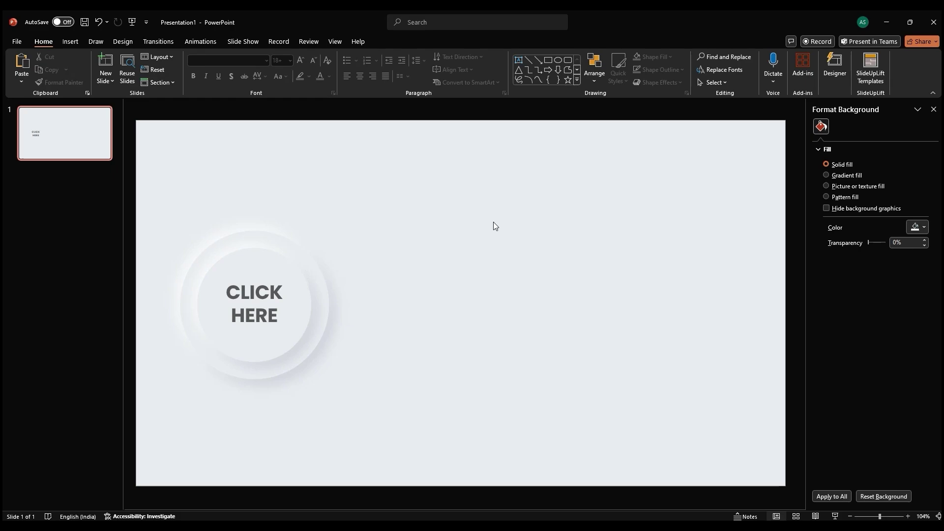
Copy the button's inset circle and dark blue label to the right of it and move them up near the slide's upper edge
left_click_drag(391, 227, 181, 372)
left_click_drag(290, 248, 461, 261)
left_click(487, 314)
left_click(467, 346)
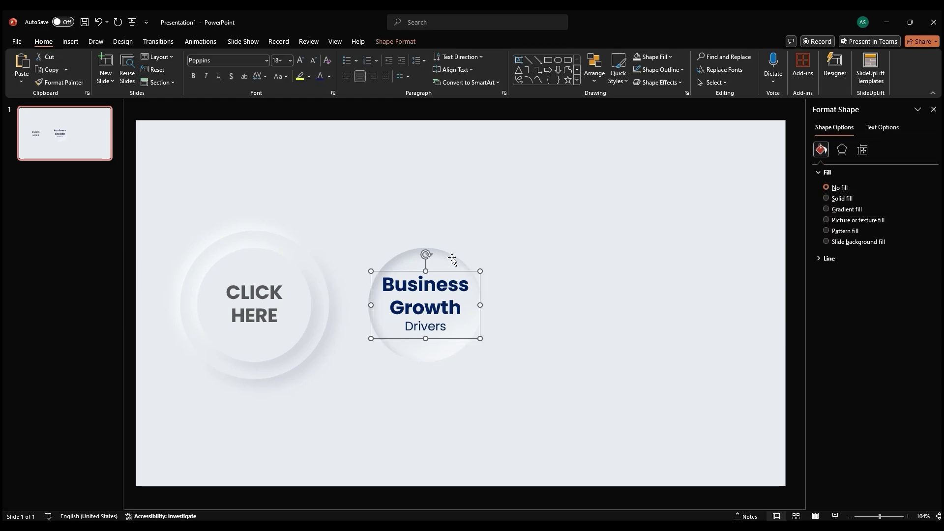
left_click_drag(453, 281, 511, 182)
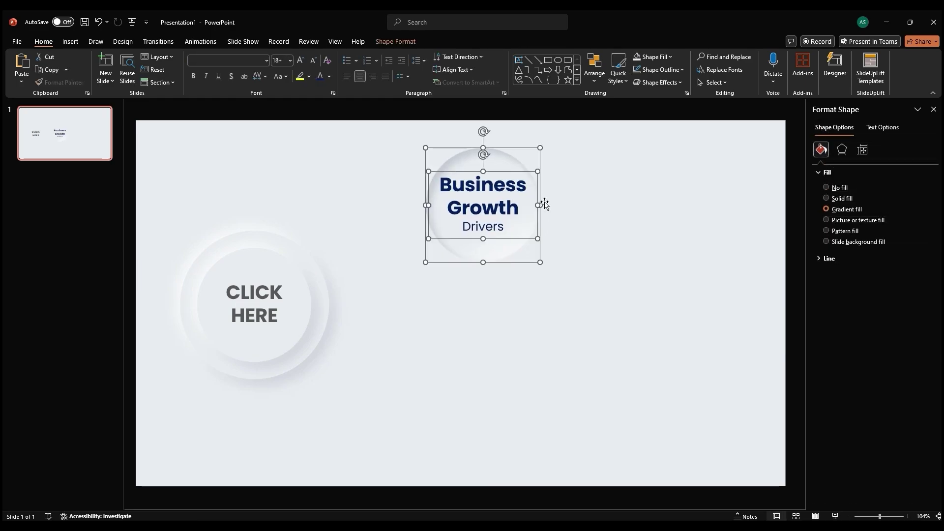
Change the copied inset circle into a rounded rectangle with fully rounded ends
left_click(395, 41)
left_click(107, 57)
mouse_move(120, 70)
left_click(180, 84)
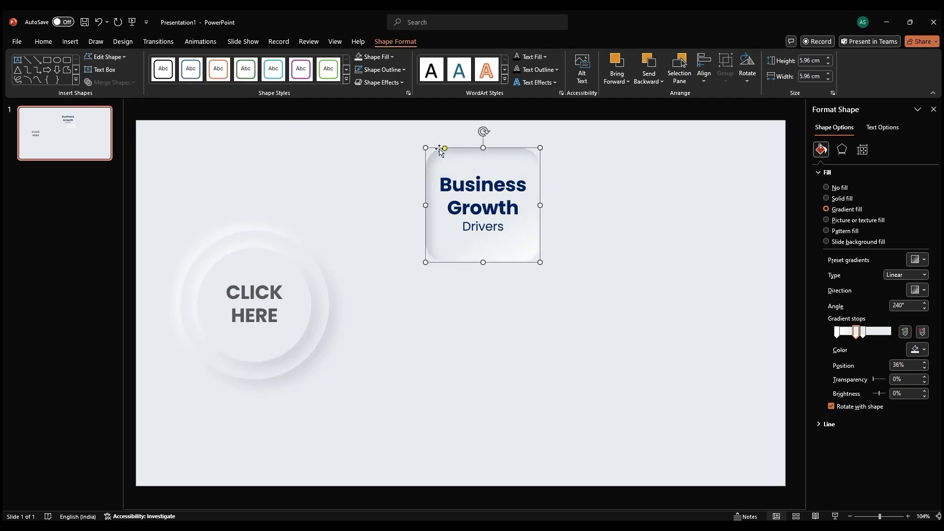
key("ctrl+z")
left_click(528, 161)
Stretch the rounded shape into a horizontal pill about 15.3 cm wide and 3.5 cm high
left_click_drag(541, 205, 741, 205)
left_click_drag(582, 262, 583, 213)
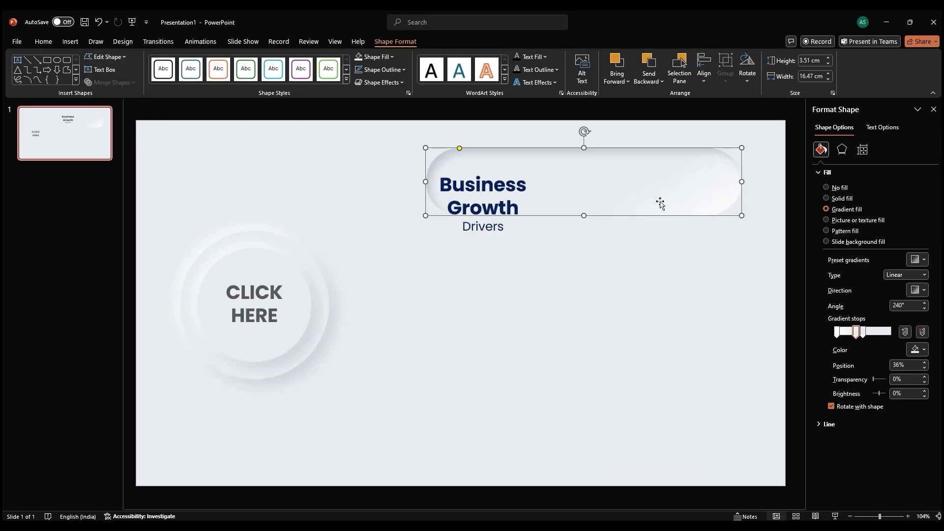
left_click_drag(741, 181, 719, 181)
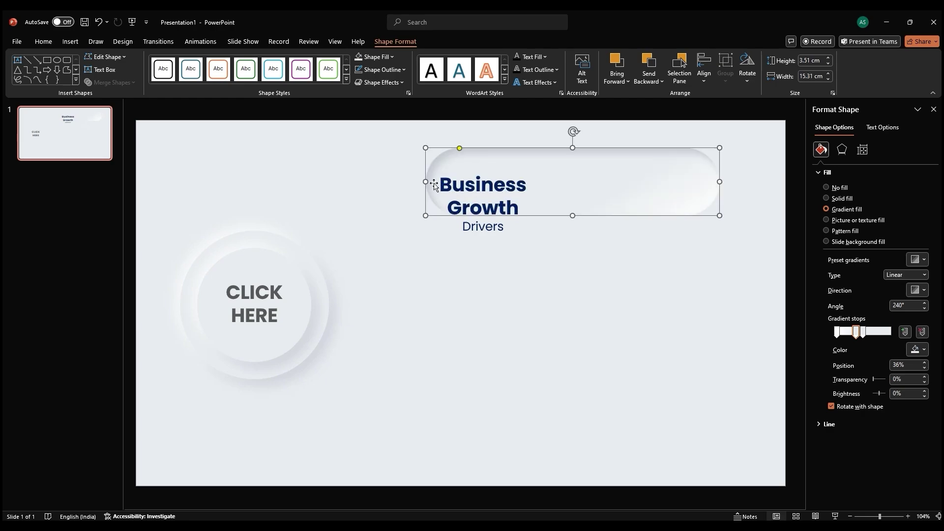
Move the copied label up into the pill and shorten the pill slightly at both ends
left_click(495, 184)
left_click_drag(516, 173, 539, 159)
left_click(693, 187)
left_click_drag(717, 183, 711, 183)
left_click(651, 261)
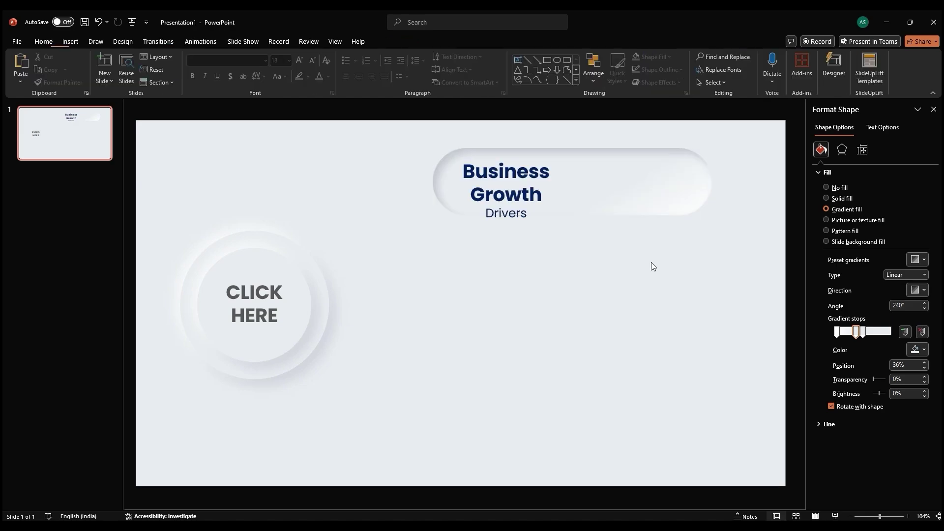
Replace the pill's label with "Innovation" on one line, left-align it, and reduce it to 16 pt
left_click(521, 193)
key("ctrl+a")
right_click(516, 196)
left_click(582, 264)
left_click_drag(561, 184, 582, 183)
left_click(313, 61)
left_click(313, 61)
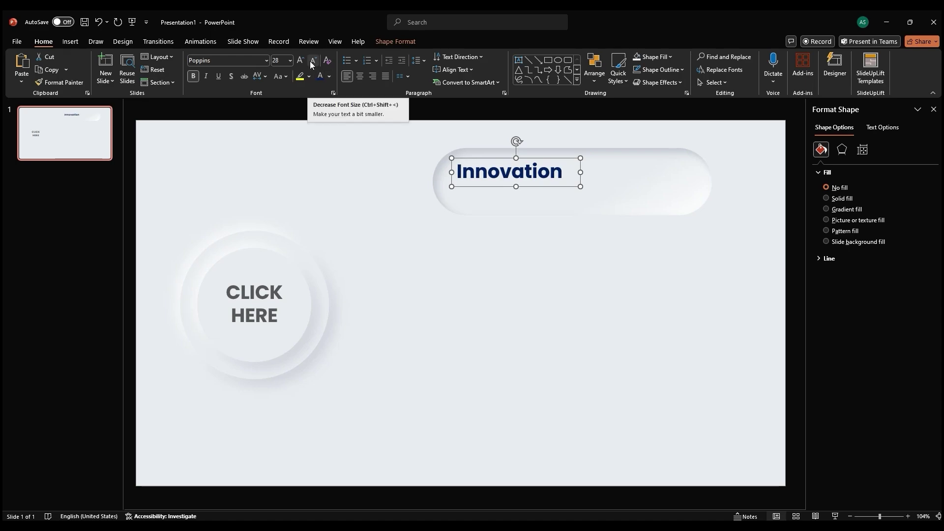
key("ctrl+l")
left_click(317, 61)
left_click(317, 61)
Copy the heading below itself and paste the non-bold description "Foster innovation to lead in the market. Invest in R&D and adopt emerging technologies."
left_click_drag(534, 176, 559, 195)
double_click(559, 190)
type("Foster innovation to lead in the market. Invest in R&D and adopt emerging technologies.")
key("ctrl+a")
key("ctrl+b")
Recolour the pill's text from dark blue, giving the description Black, Text 1, Lighter 15%
left_click(330, 78)
left_click(329, 78)
key("Escape")
key("ctrl+a")
left_click(330, 78)
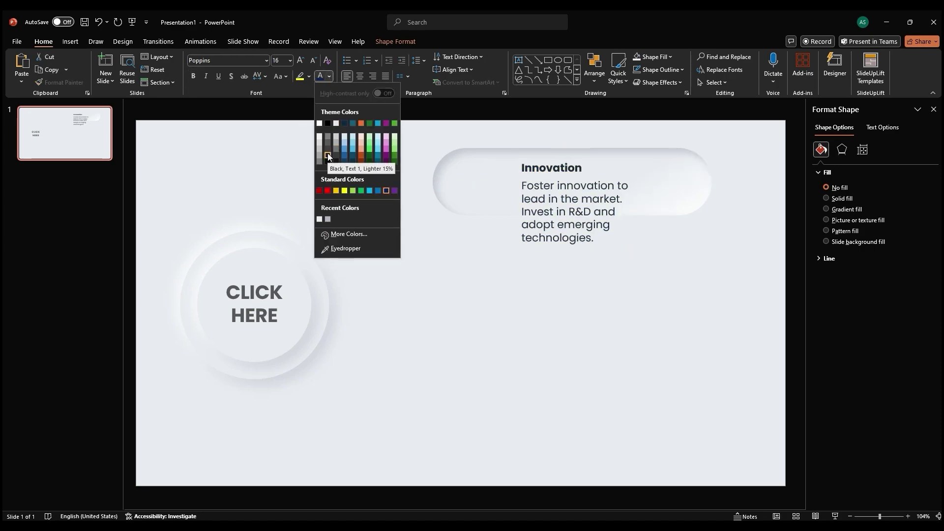
left_click(327, 153)
Widen the description text box towards the pill's far end and reduce its text to 10.5 pt
left_click_drag(643, 211, 692, 209)
left_click(601, 211)
key("ctrl+a")
left_click(314, 62)
left_click(314, 62)
left_click(314, 62)
left_click(314, 62)
Group the "Innovation" heading with its description
left_click(590, 225)
key("ctrl+a")
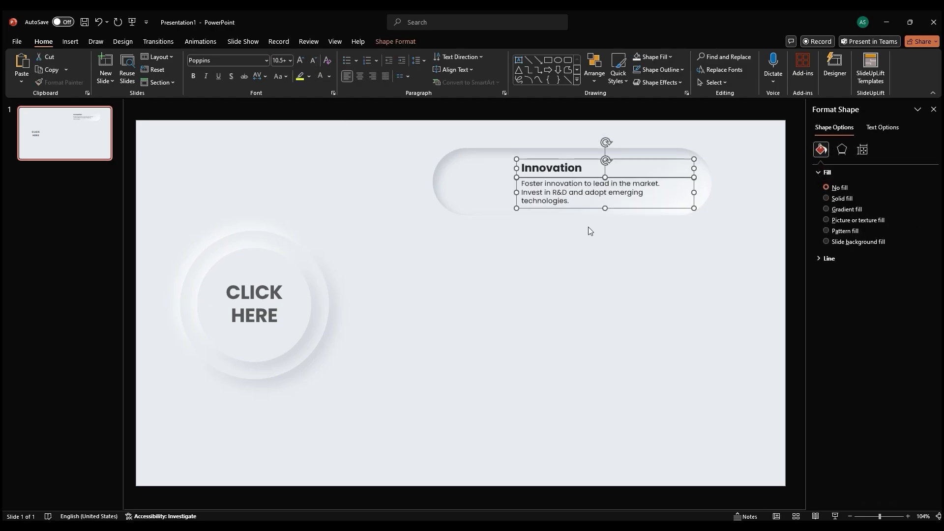
key("ctrl+g")
left_click(588, 226)
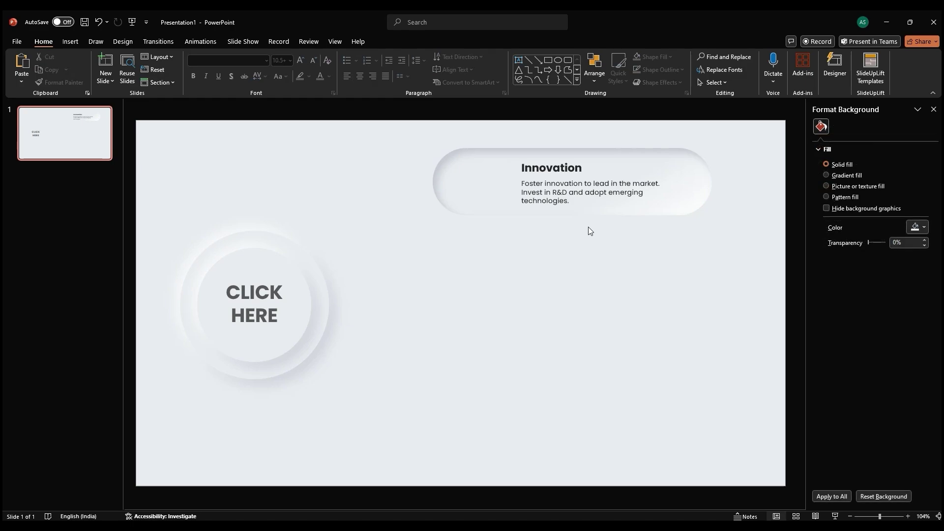
Align the text group to the vertical middle of the pill
left_click(559, 202)
left_click(475, 204, "shift")
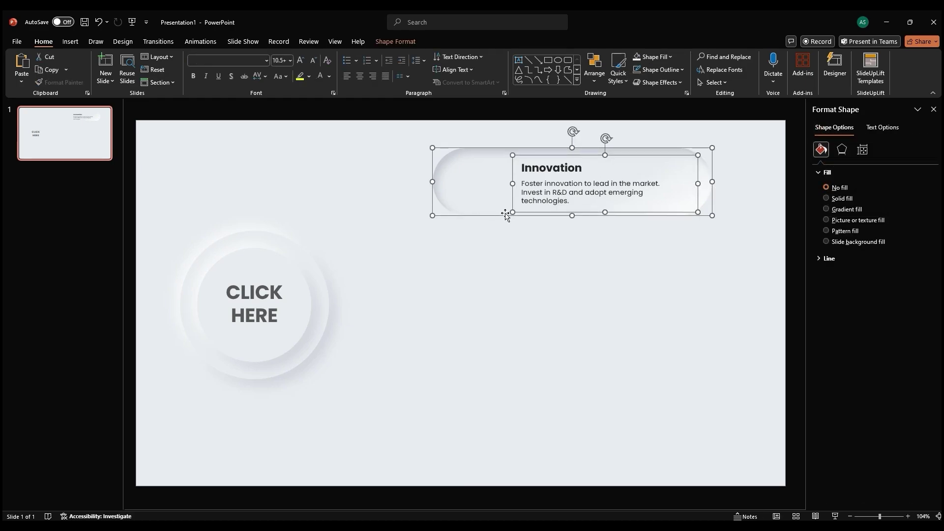
left_click(594, 69)
mouse_move(640, 237)
left_click(684, 294)
Duplicate the pill with its text three times, evenly spaced down the slide
left_click_drag(487, 189, 487, 271)
key("ctrl+d")
key("ctrl+d")
left_click(414, 350)
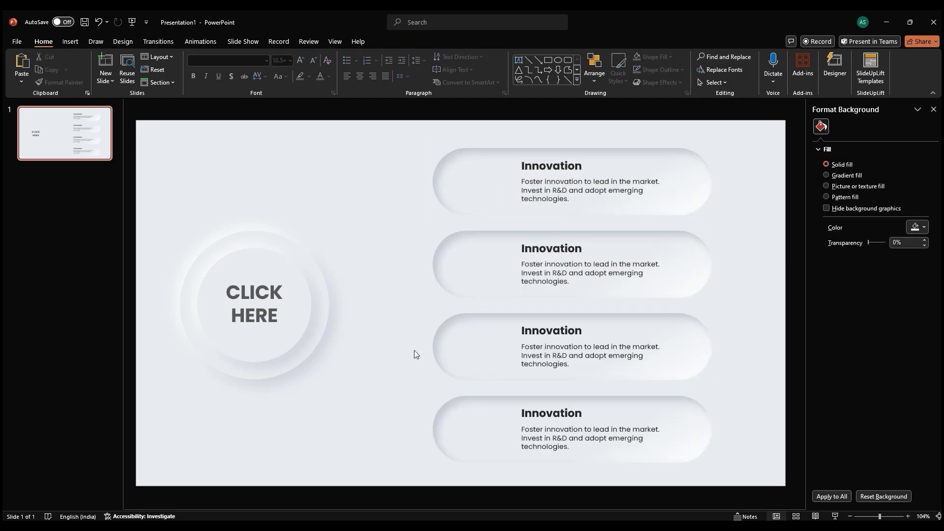